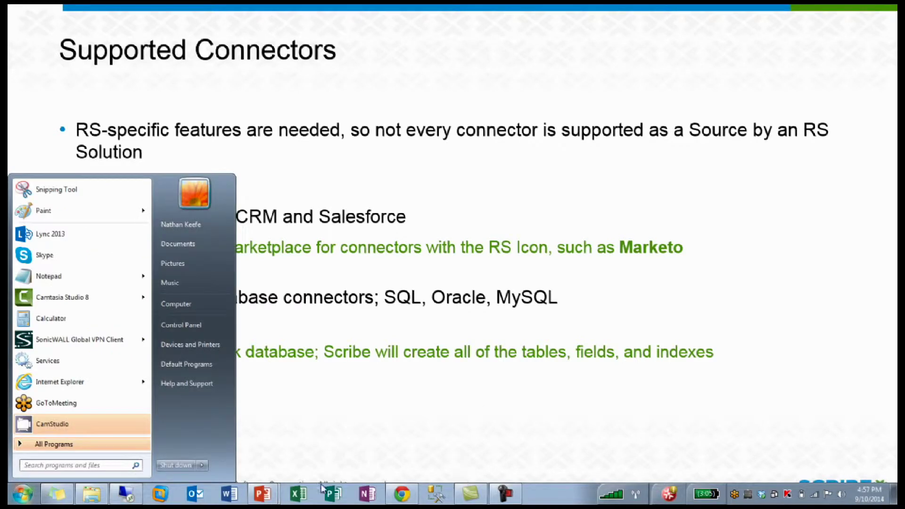
Switch from PowerPoint to the browser showing Scribe Online's Solutions page.
left_click(401, 495)
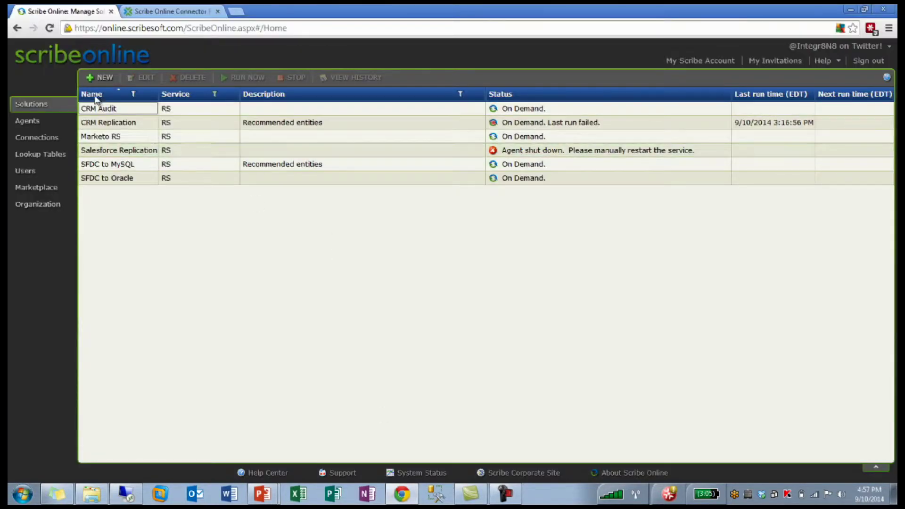
Create a new Replication Services solution named 'Test Solution for CRM' and go to agent selection.
left_click(100, 78)
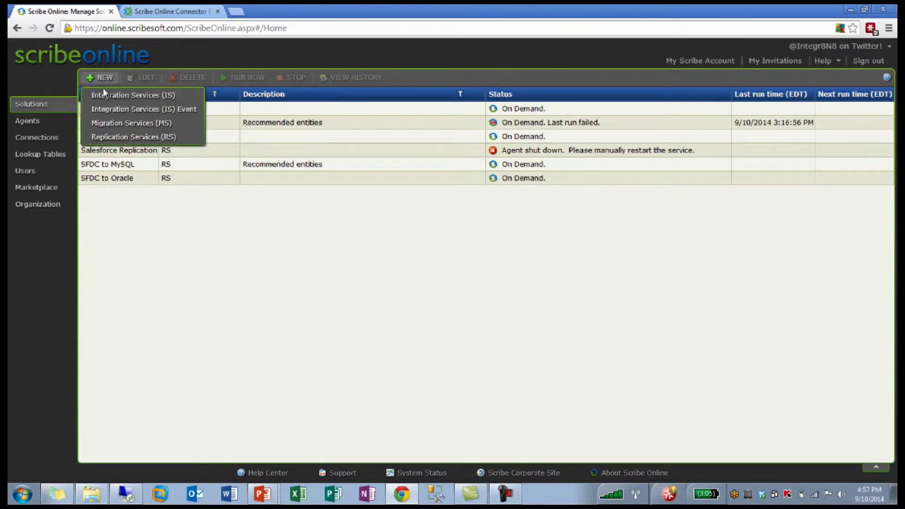
left_click(122, 140)
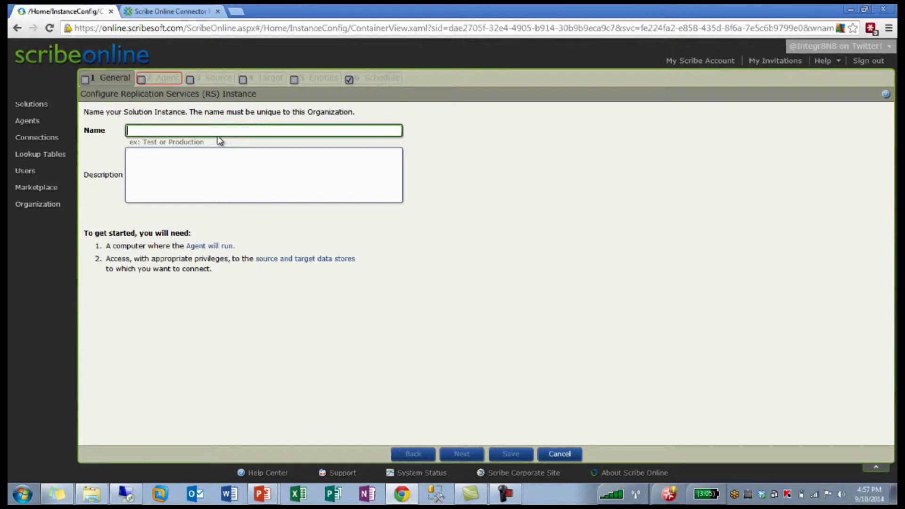
type("Test Solution")
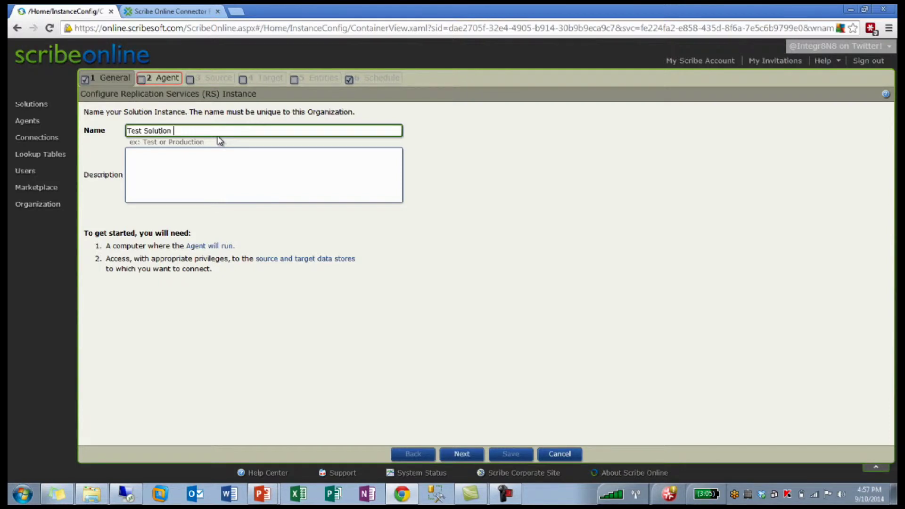
type(" for CRM")
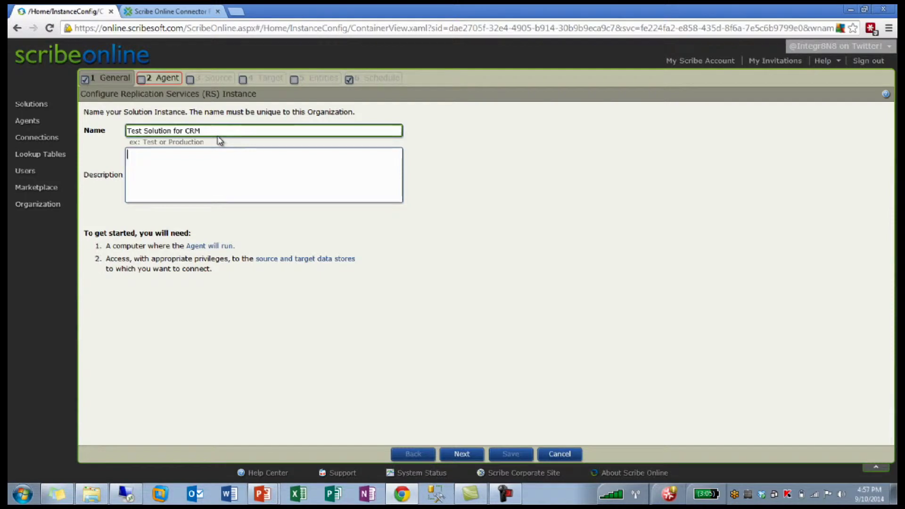
left_click(166, 80)
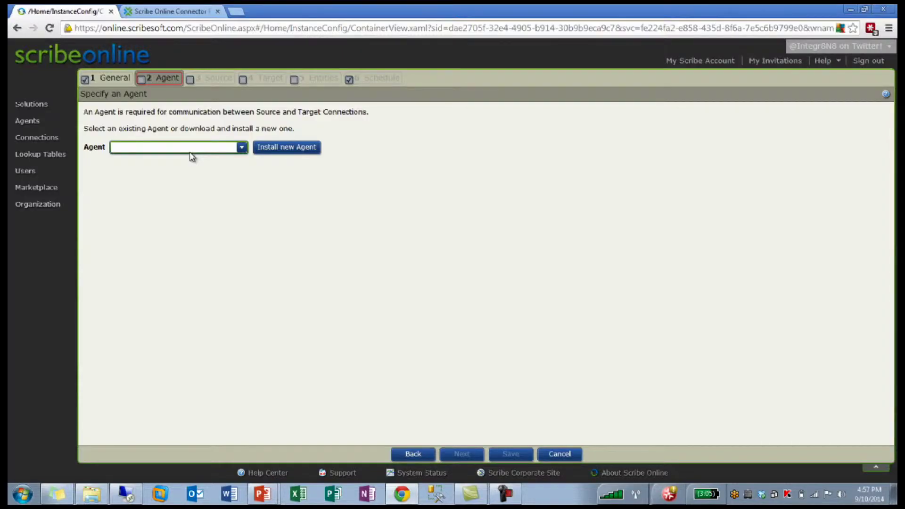
Run the solution on Sandbox Agent and begin a new connection on the Source step.
left_click(192, 150)
left_click(186, 202)
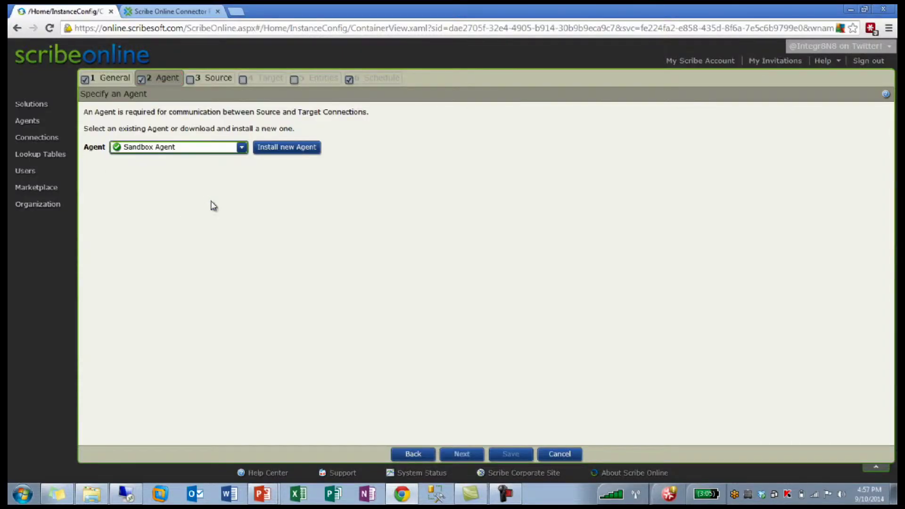
left_click(214, 78)
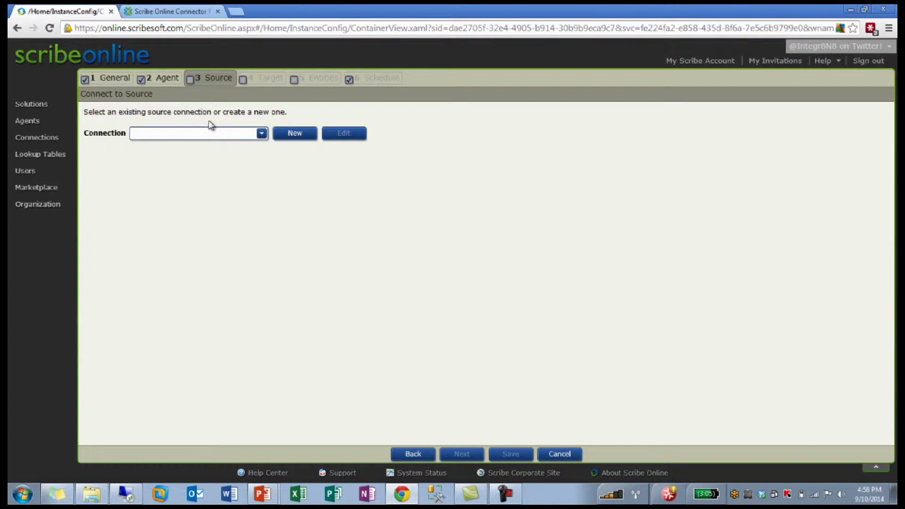
left_click(292, 134)
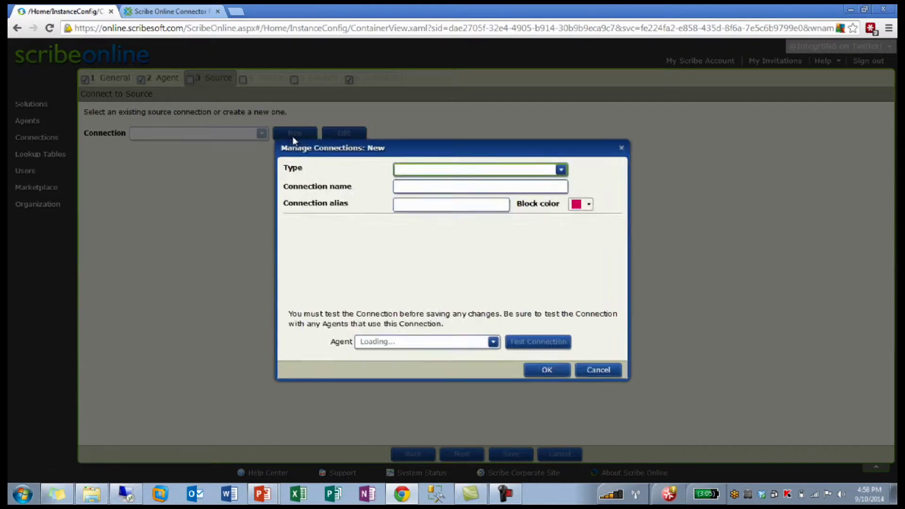
Preview the Microsoft Dynamics CRM and Salesforce types in the new source connection form.
left_click(499, 175)
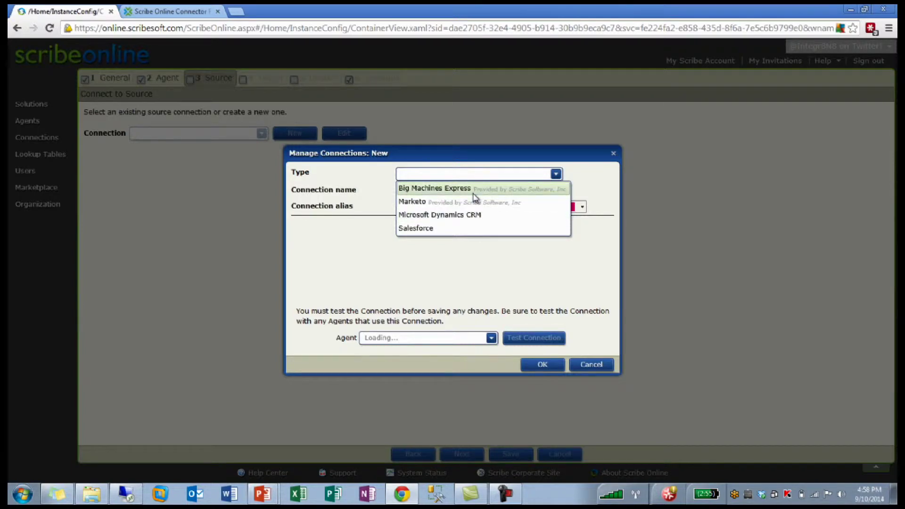
left_click(473, 219)
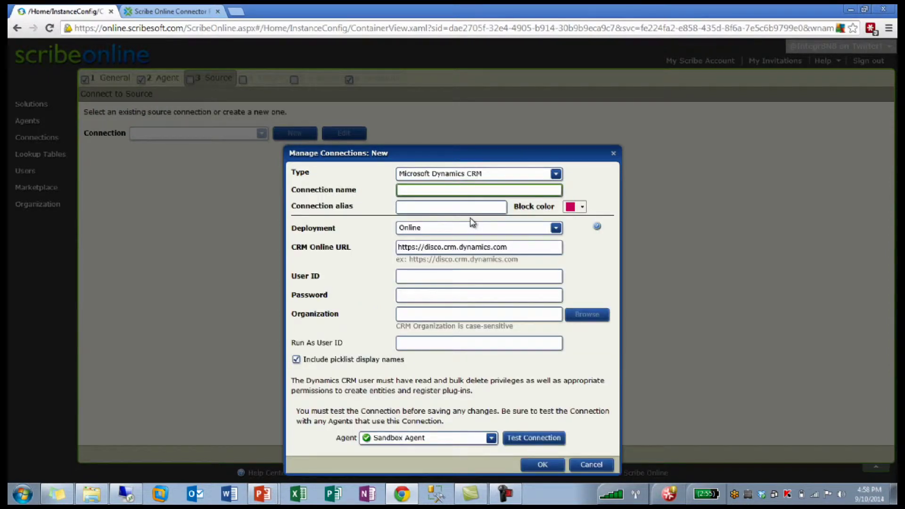
left_click_drag(490, 152, 485, 128)
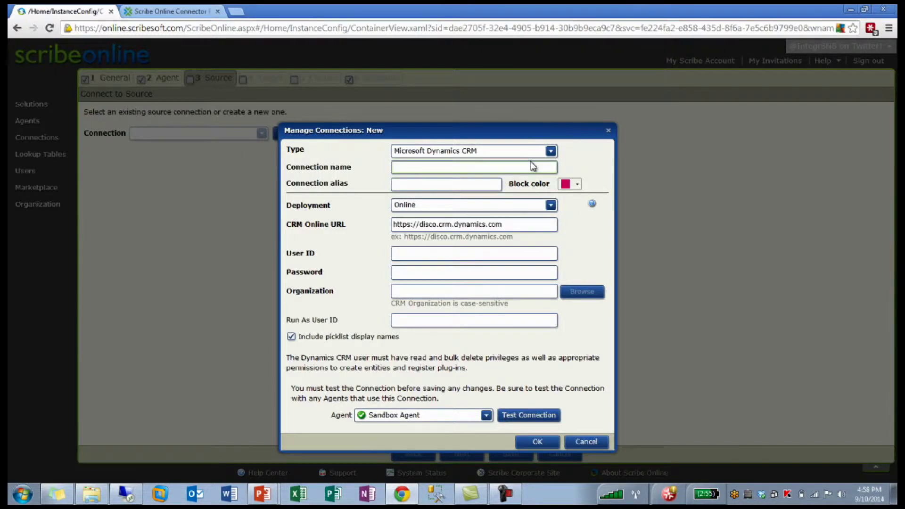
left_click(549, 152)
left_click(519, 209)
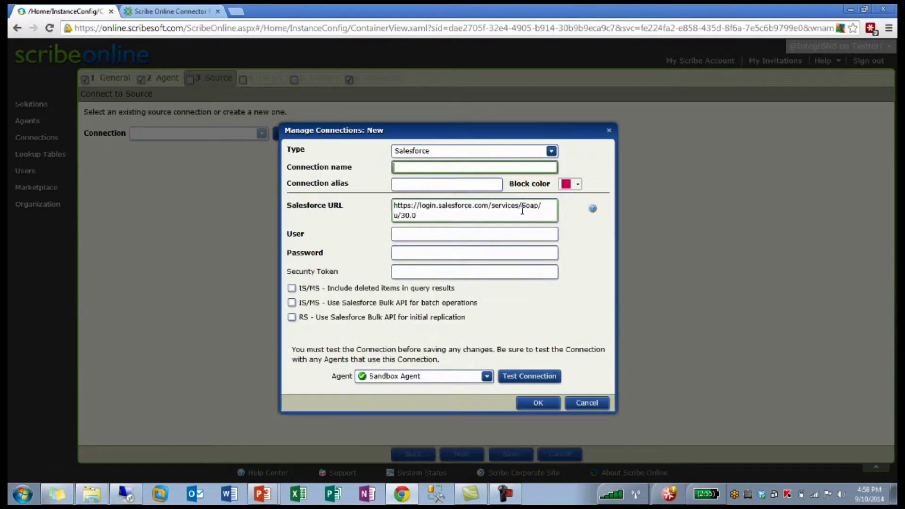
Discard the new connection and use the existing Dynamics CRM Online connection as source.
left_click(568, 403)
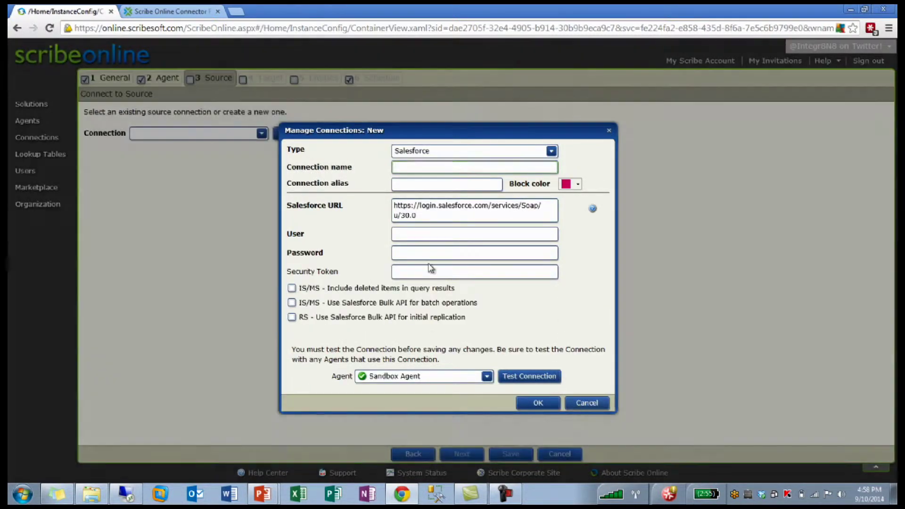
left_click(261, 134)
left_click(239, 163)
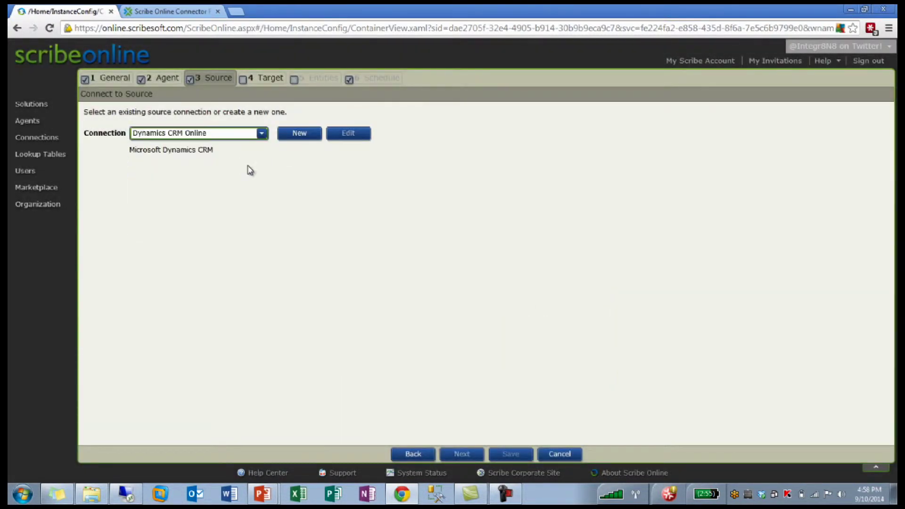
Preview target connection types, then use the existing CRMO SQL connection as the target.
left_click(262, 78)
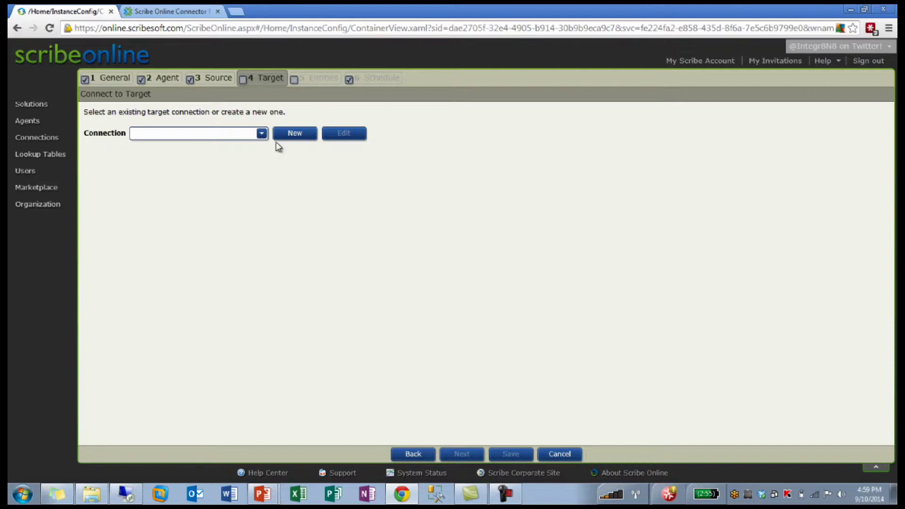
left_click(293, 134)
left_click(425, 175)
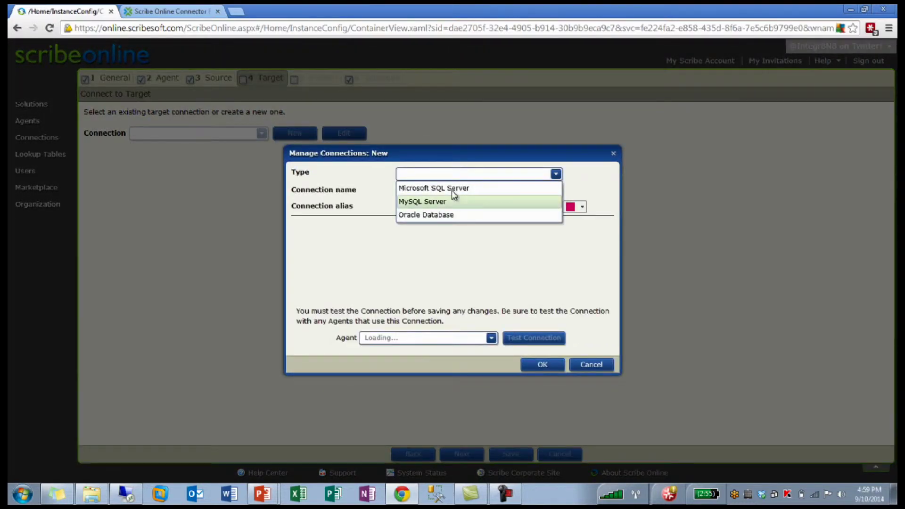
left_click(591, 365)
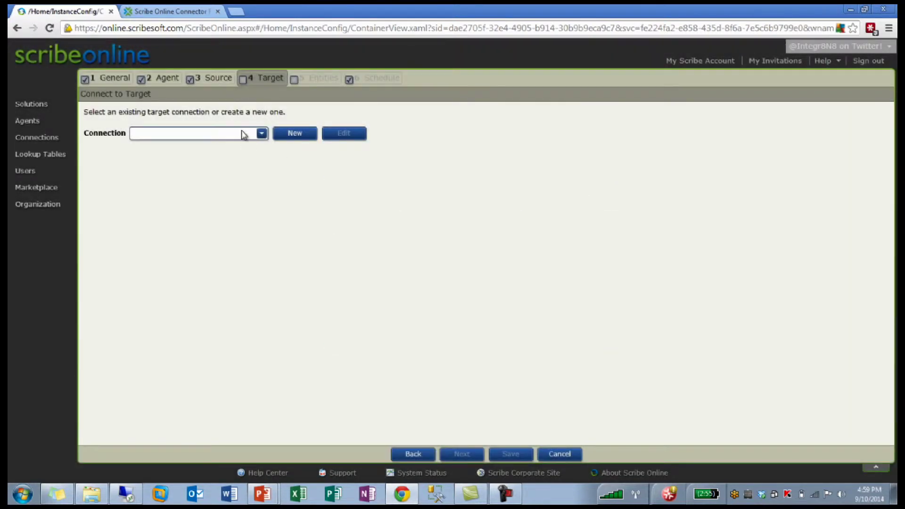
left_click(242, 136)
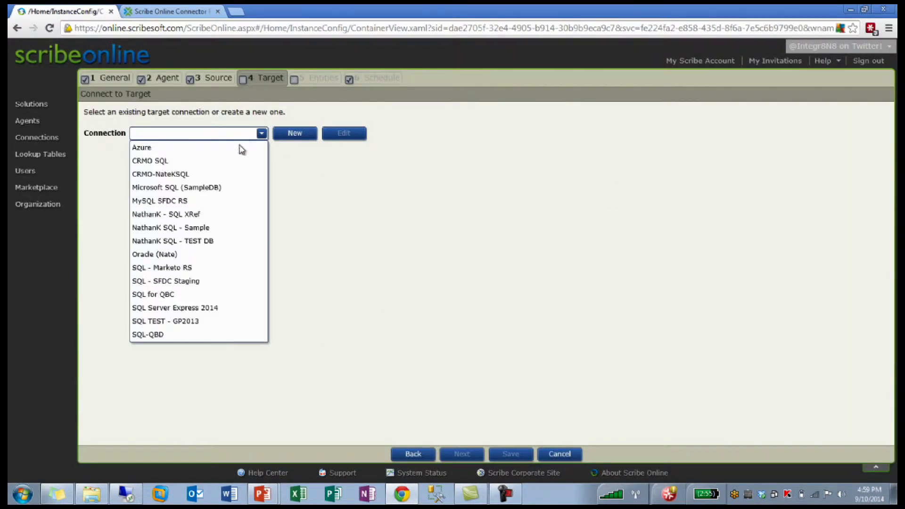
left_click(217, 165)
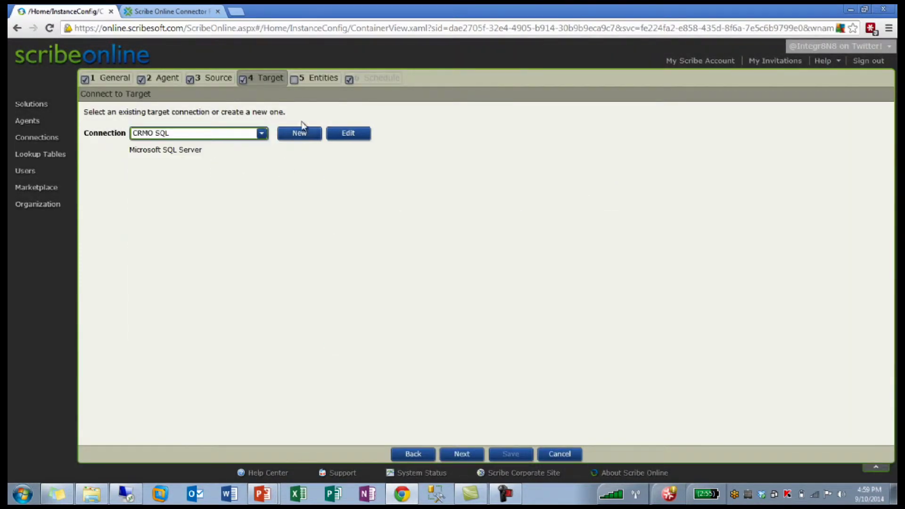
left_click(318, 81)
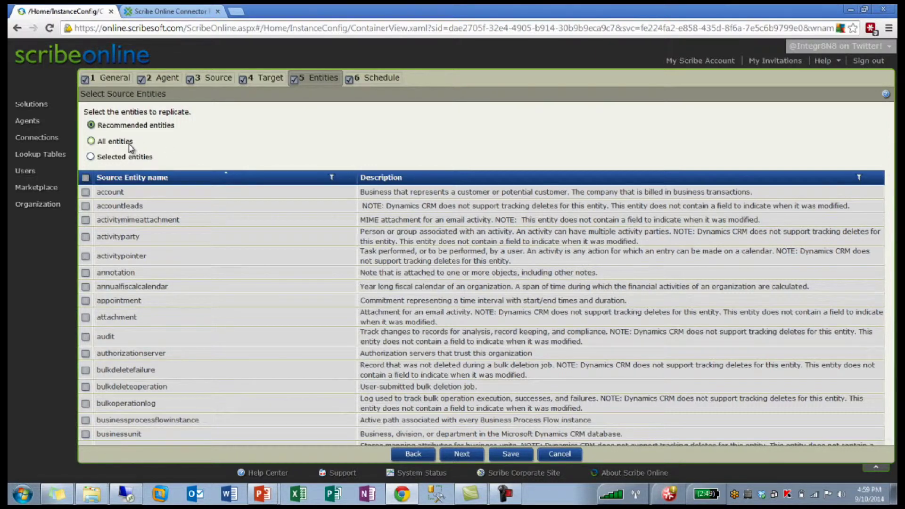
Try All entities, then set replication back to Recommended entities.
left_click(129, 146)
left_click(154, 130)
left_click(257, 495)
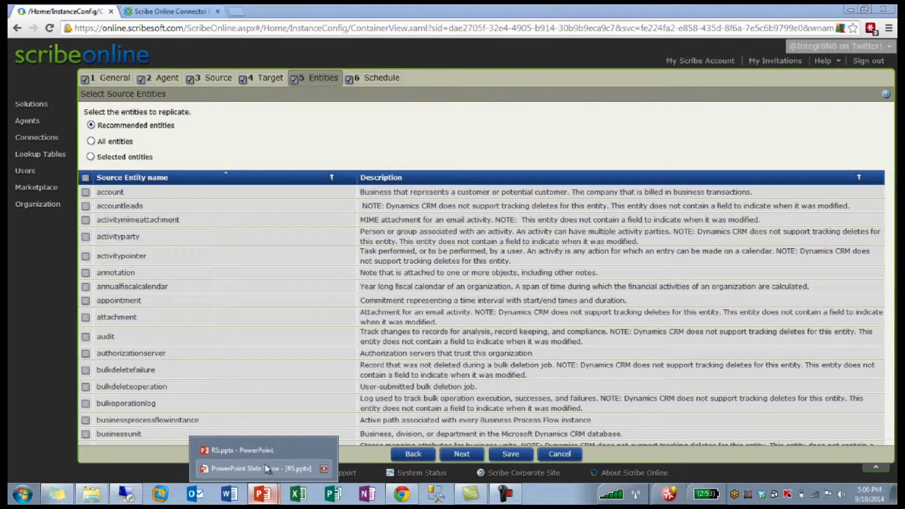
Advance the RS presentation to the Recommended Entities slide, then open the recommended entities help page.
left_click(264, 450)
left_click(98, 289)
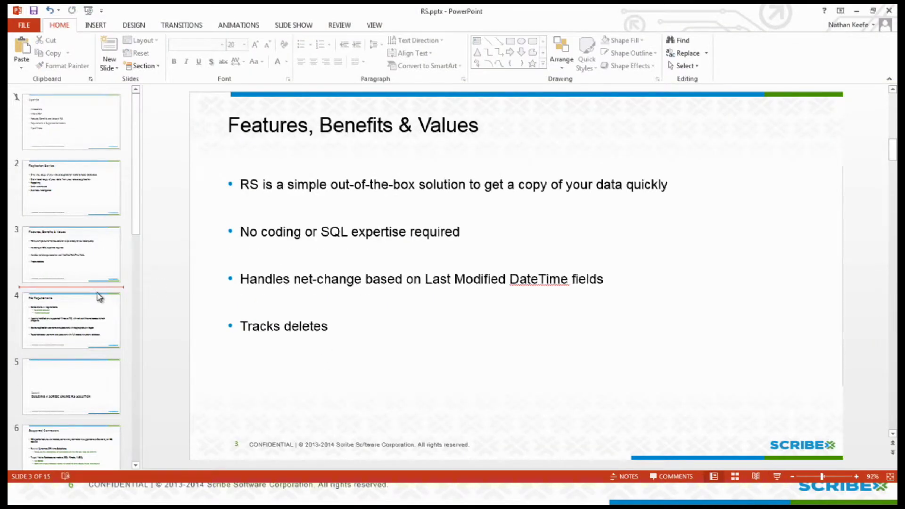
key("Down")
key("Down")
key("Down")
key("Down")
key("Down")
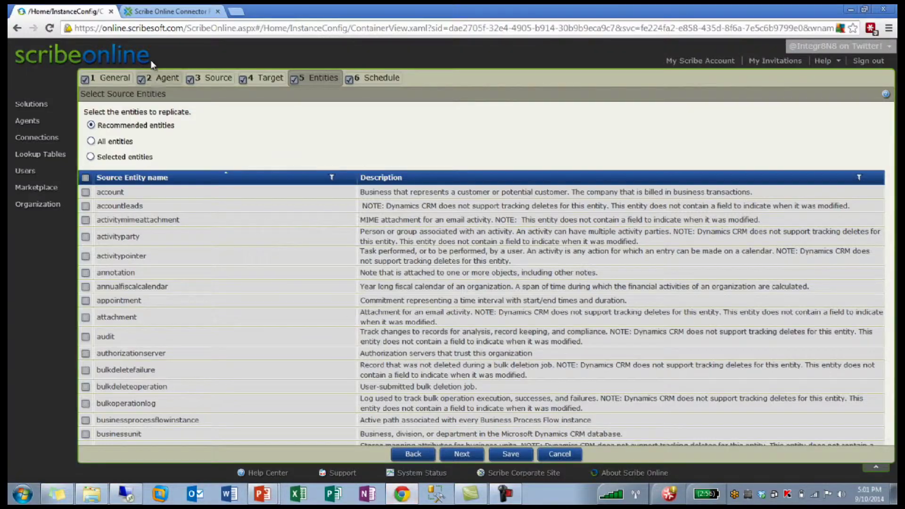
left_click(165, 11)
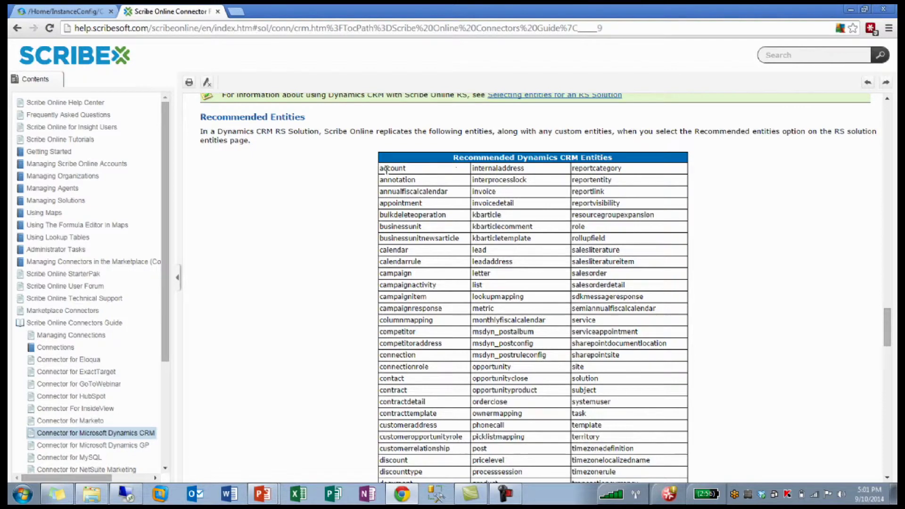
Scroll through the Recommended Dynamics CRM Entities table and highlight its top rows.
scroll(570, 295, "down", 2)
scroll(573, 302, "down", 2)
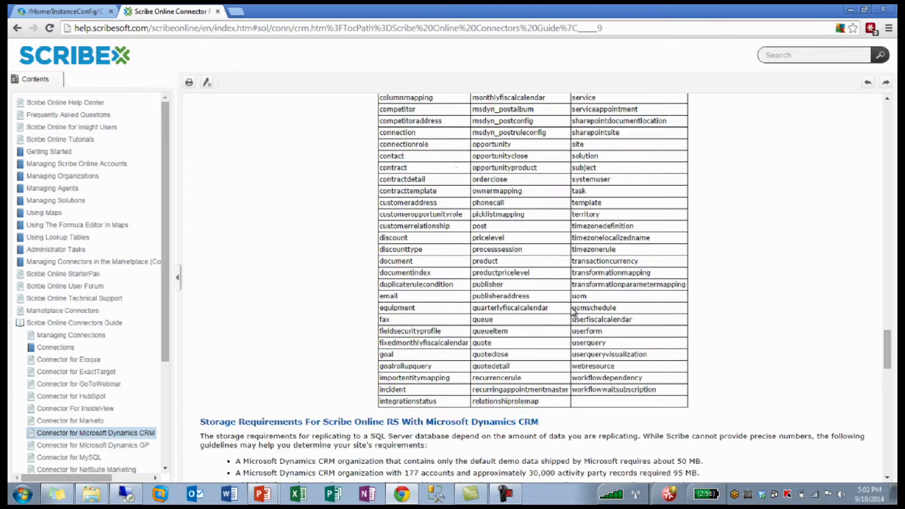
scroll(573, 306, "up", 4)
scroll(573, 313, "down", 1)
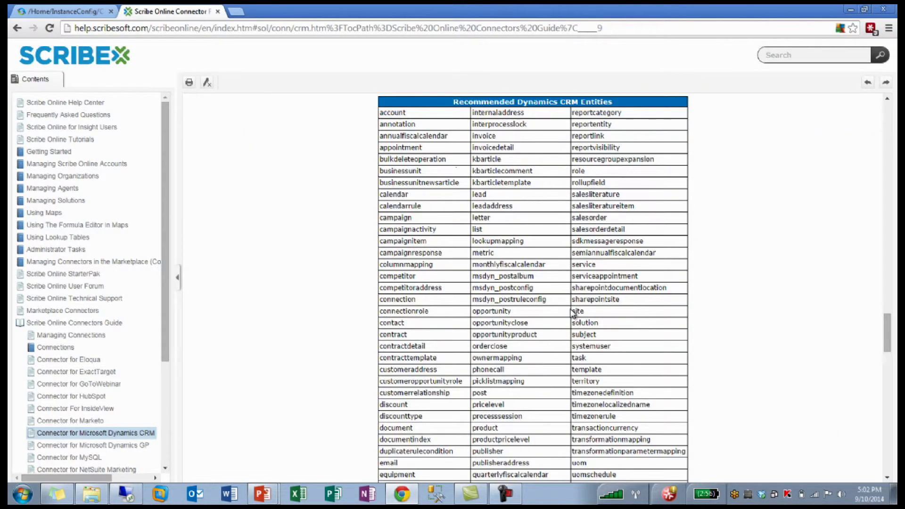
scroll(571, 311, "up", 1)
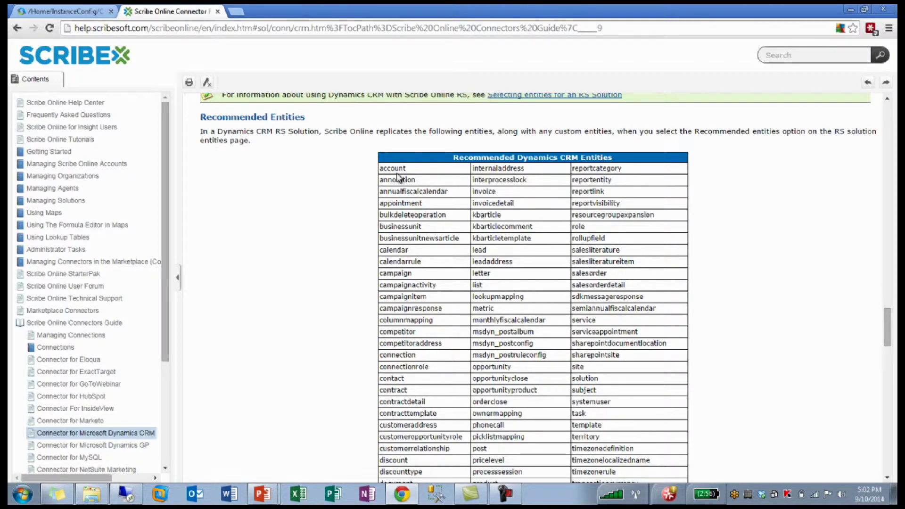
left_click_drag(380, 167, 562, 244)
scroll(579, 249, "down", 1)
scroll(581, 250, "down", 2)
scroll(581, 249, "up", 2)
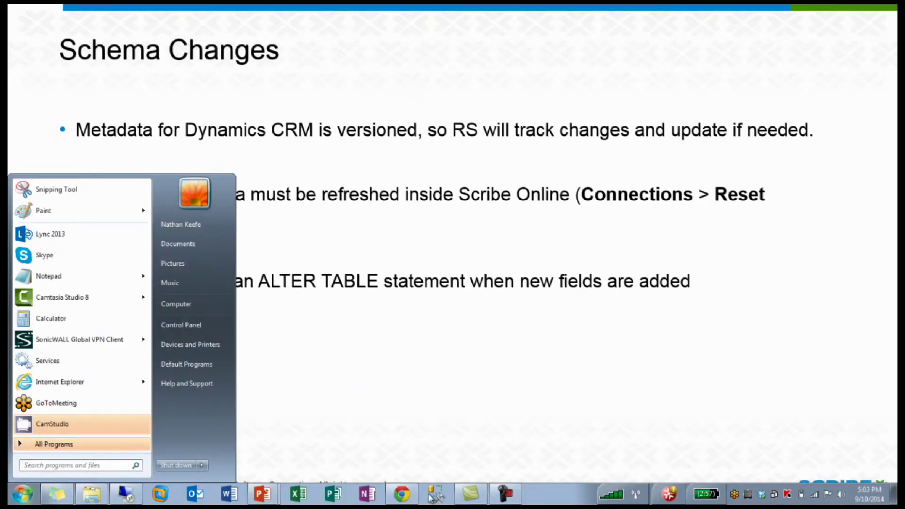
Return to the browser tab with Scribe Online's entity selection step.
left_click(401, 494)
left_click(90, 12)
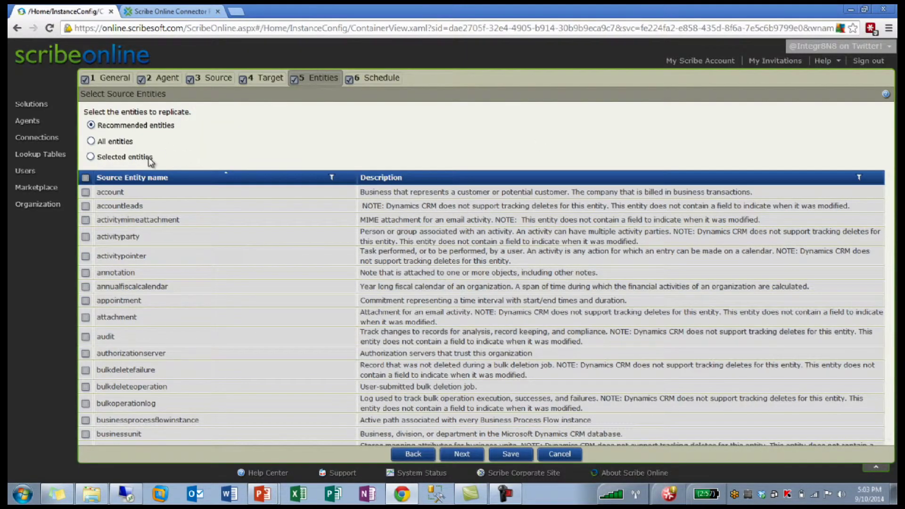
Switch replication to Selected entities and point out the activitypointer and activityparty entities.
left_click(90, 156)
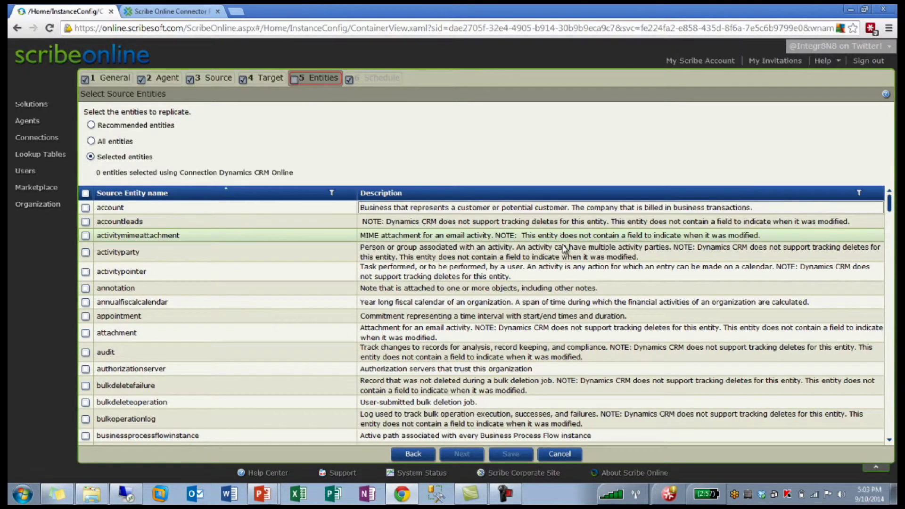
left_click(565, 271)
left_click(556, 256)
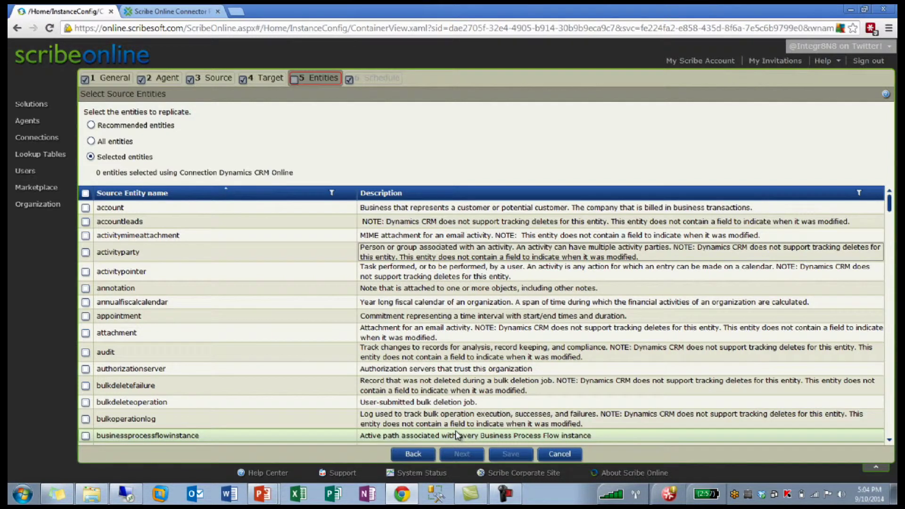
left_click(136, 496)
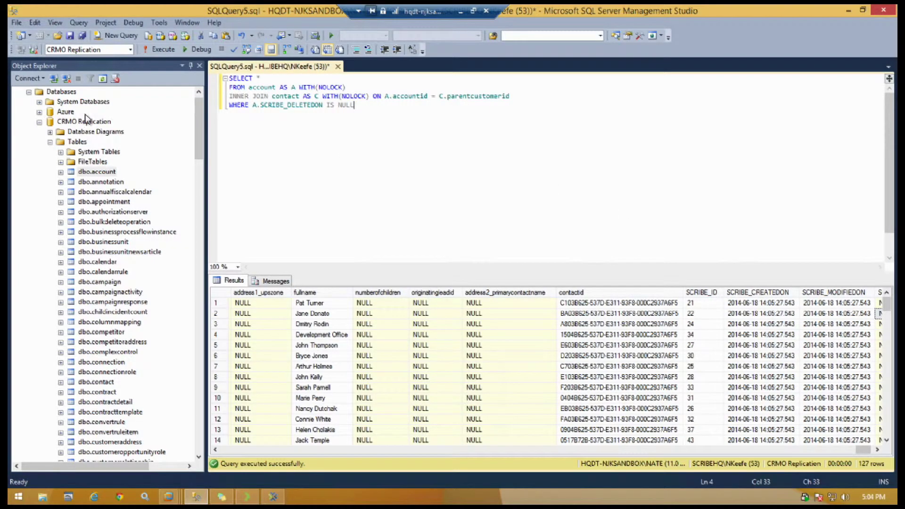
Expand CRMO Replication > Tables > dbo.account > Columns and widen the pane to read column names.
left_click(75, 122)
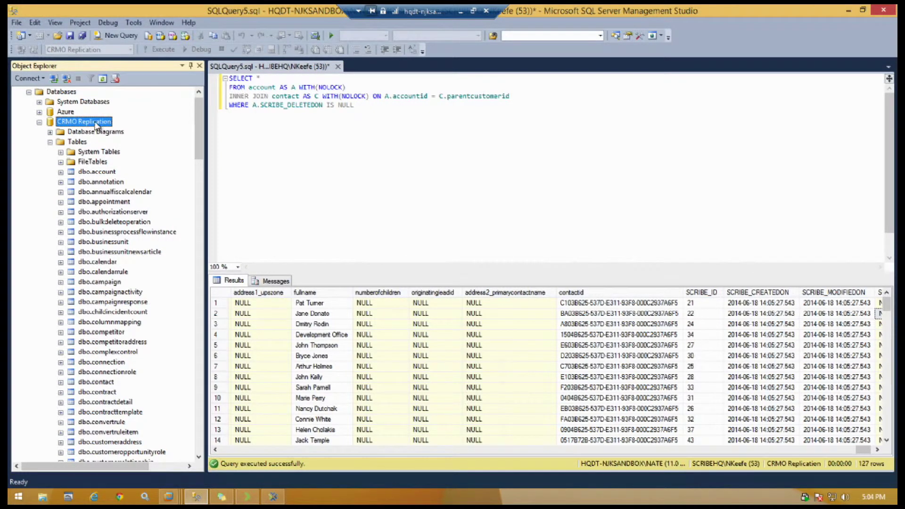
left_click(51, 142)
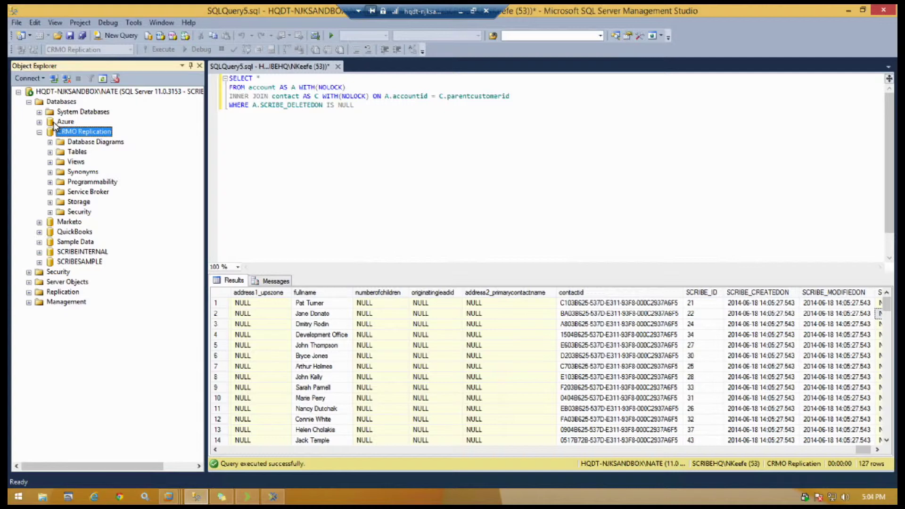
left_click(50, 152)
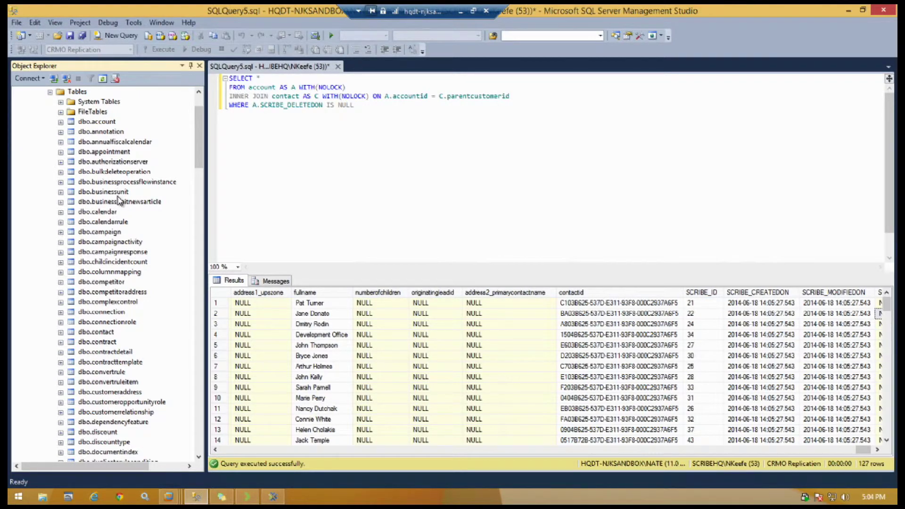
left_click(88, 122)
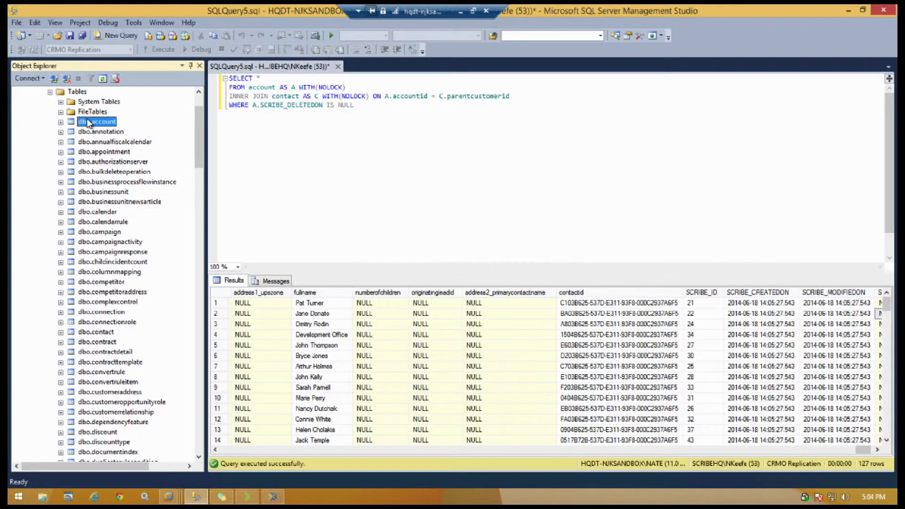
left_click(60, 123)
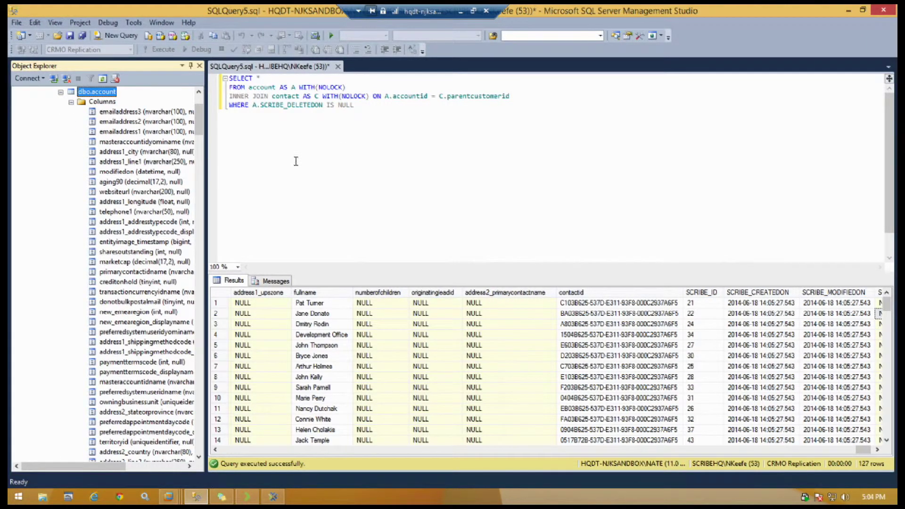
scroll(139, 162, "up", 1)
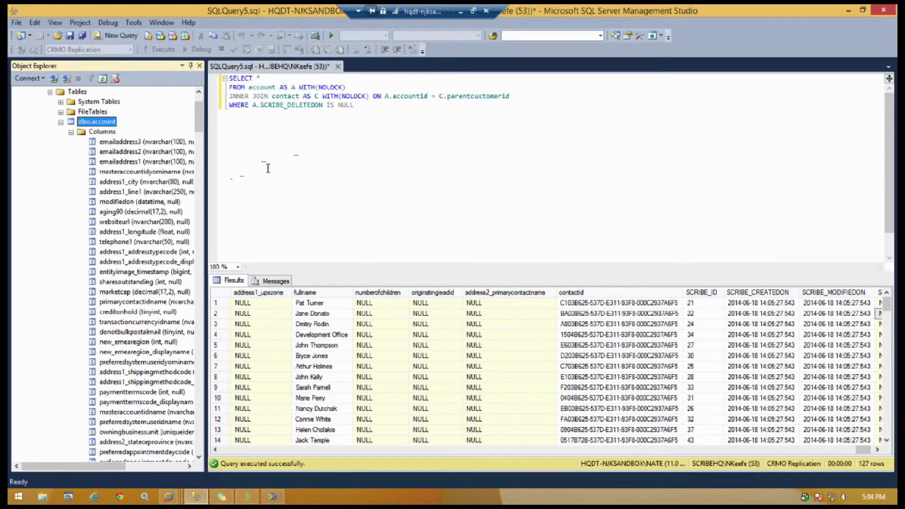
left_click_drag(510, 96, 385, 96)
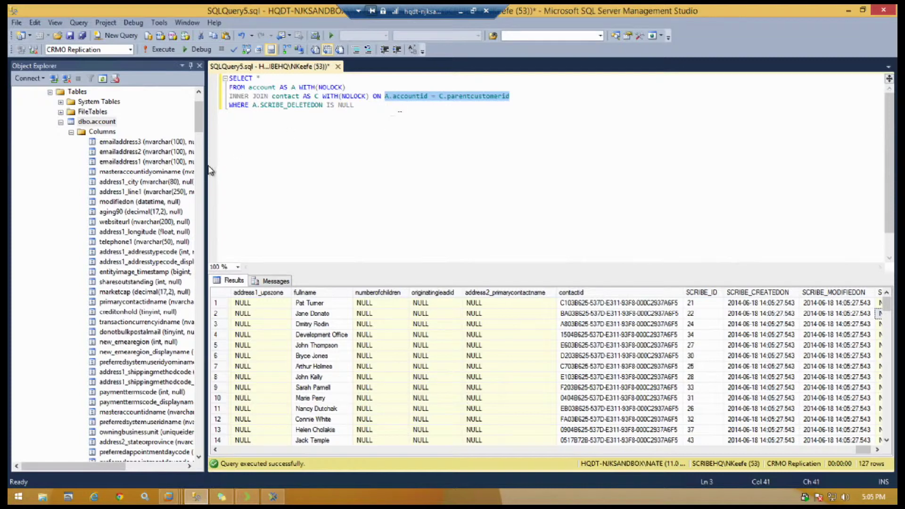
left_click_drag(206, 170, 277, 171)
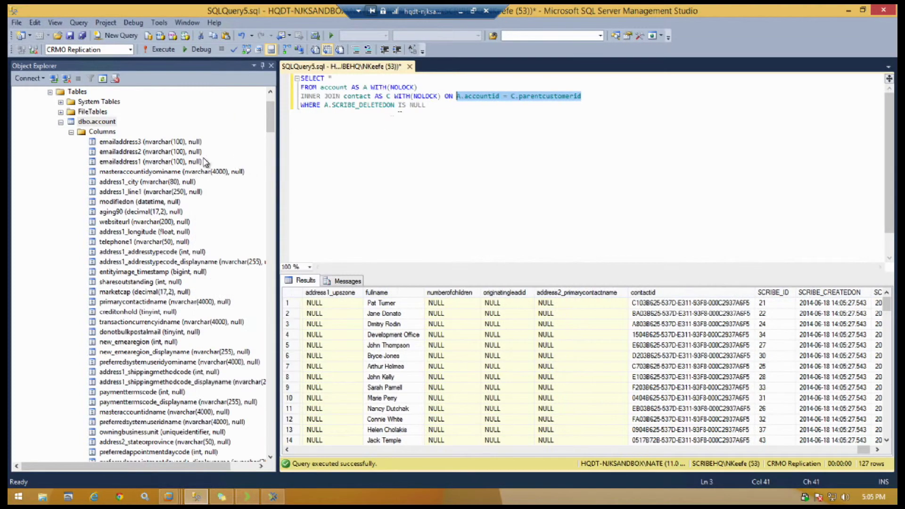
left_click(182, 143)
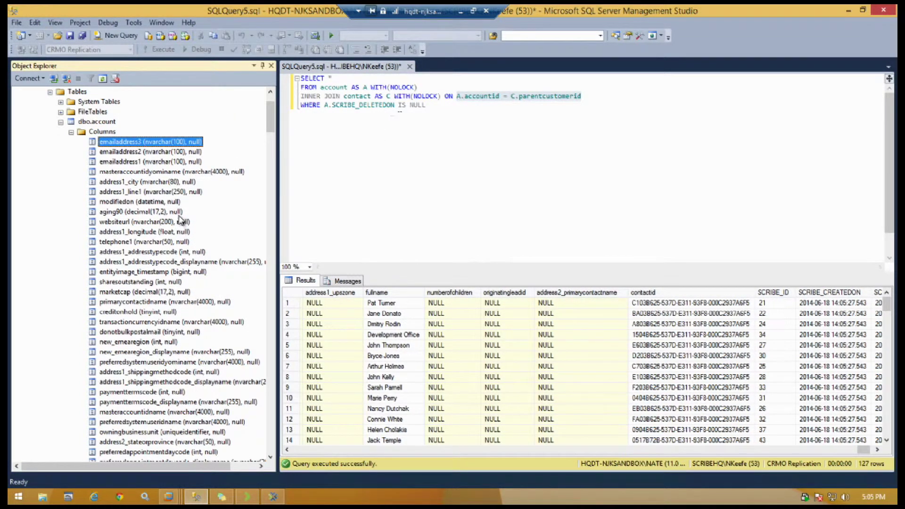
scroll(183, 202, "down", 20)
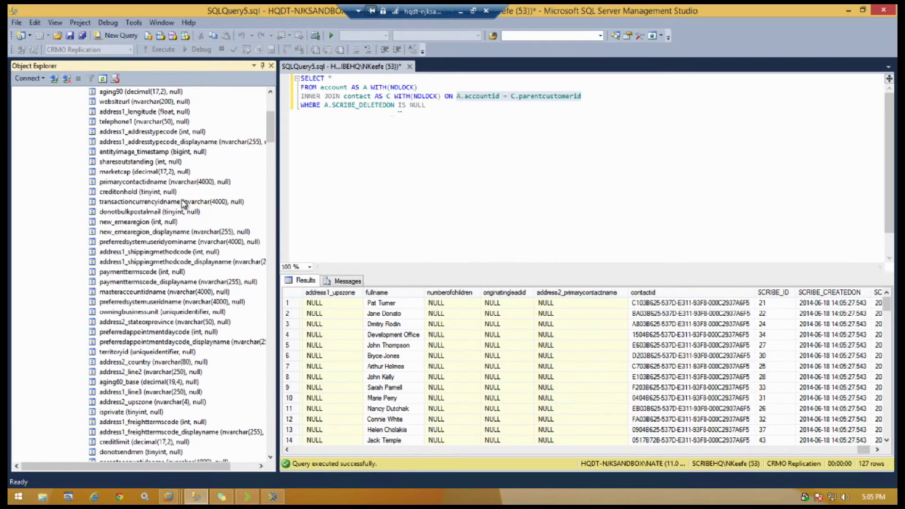
left_click(165, 243)
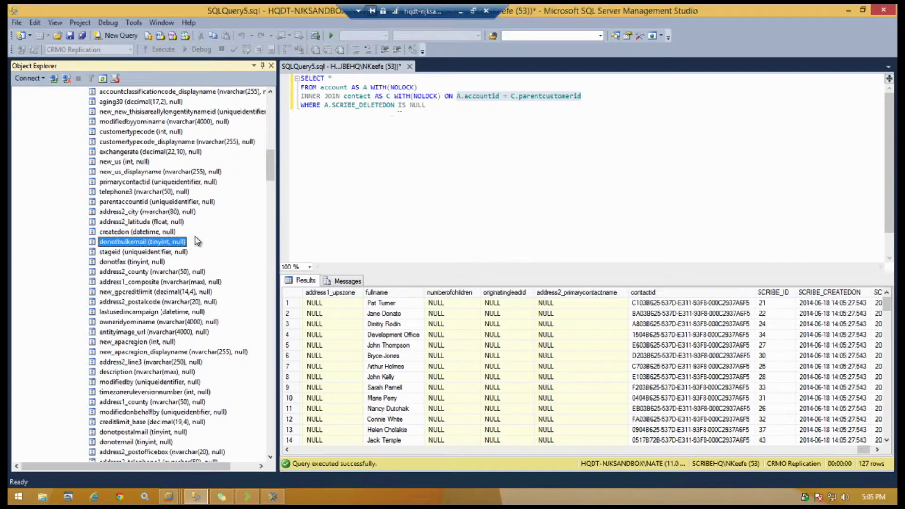
scroll(201, 260, "up", 10)
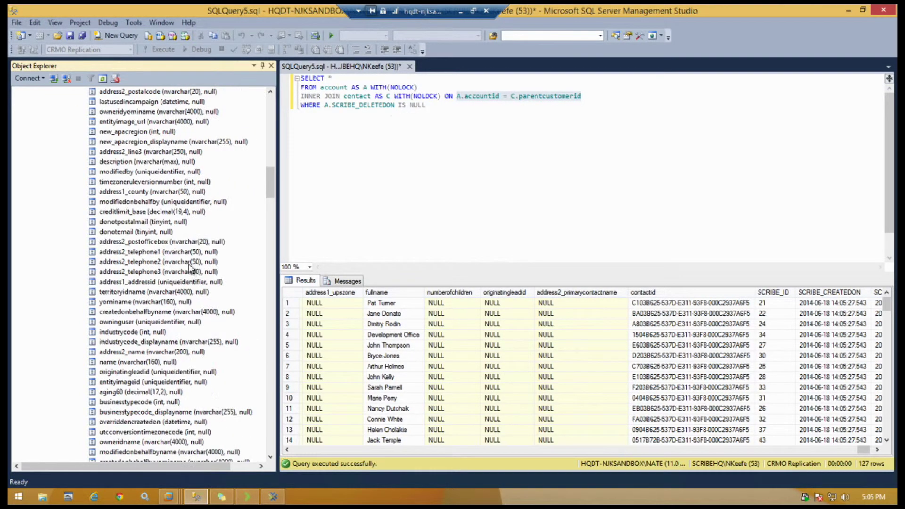
left_click(193, 259)
key("Left")
key("Left")
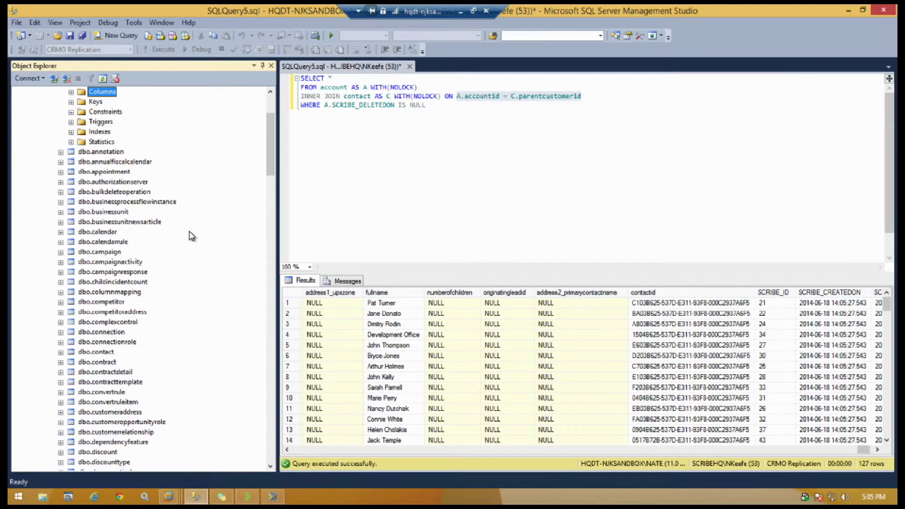
scroll(195, 223, "up", 1)
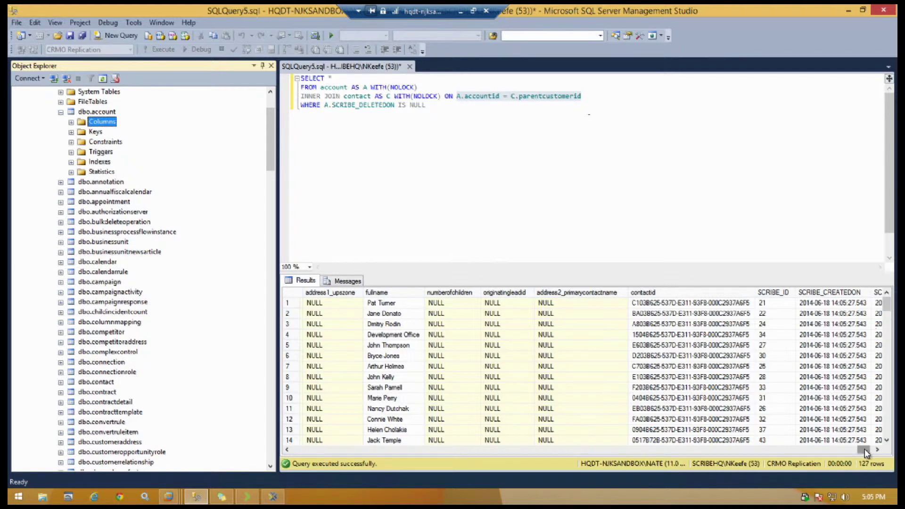
left_click_drag(865, 449, 870, 449)
left_click(642, 292)
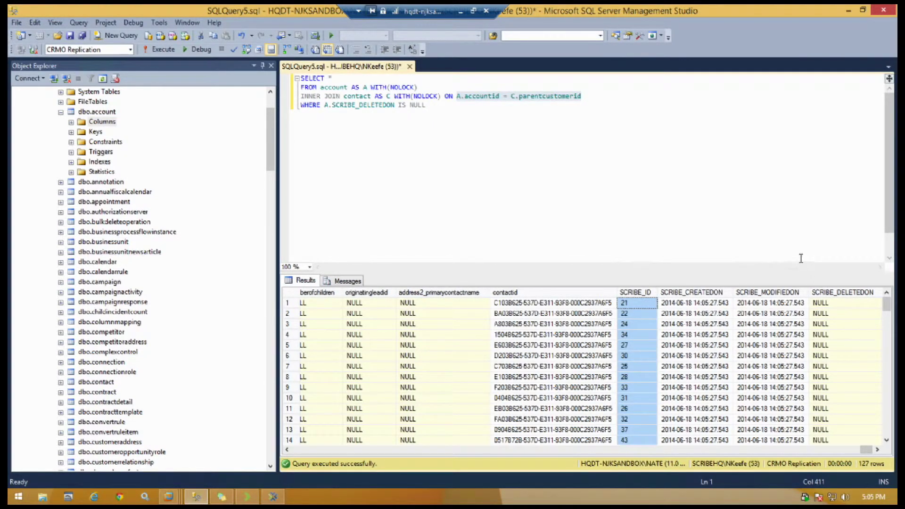
left_click(647, 302)
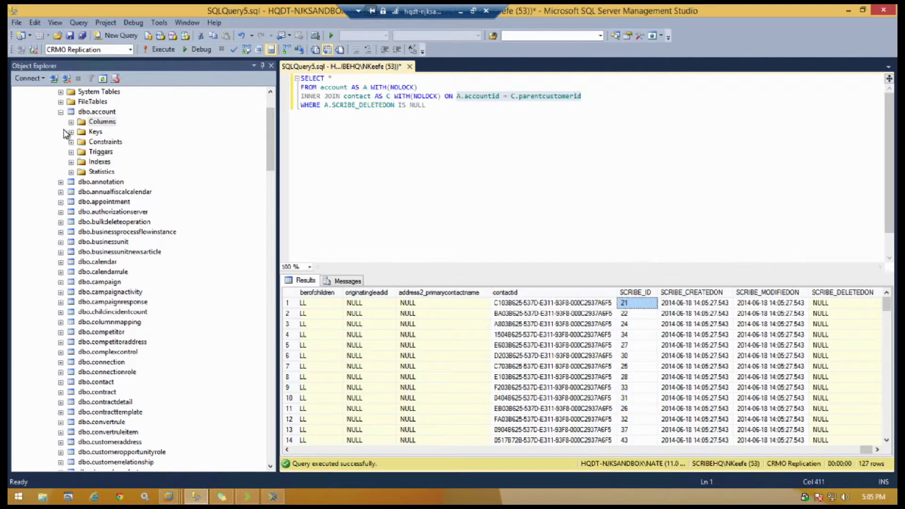
left_click(643, 294)
left_click(705, 296)
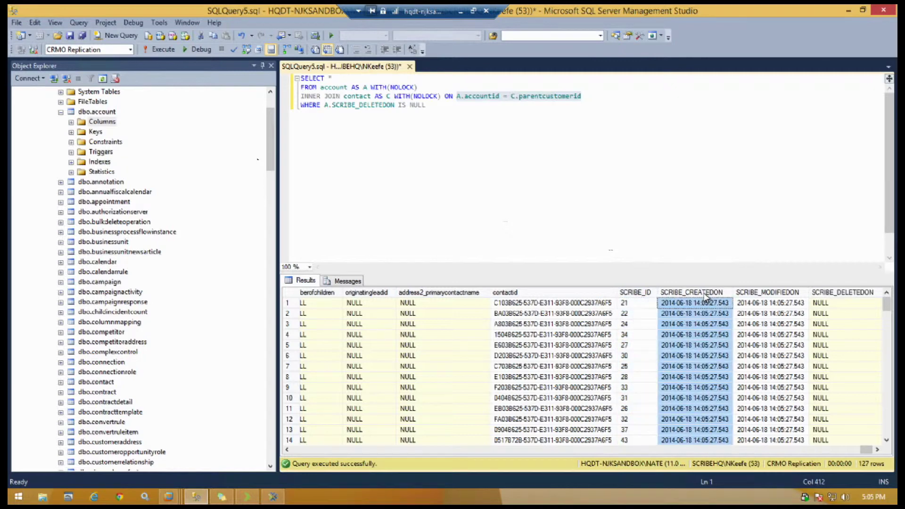
left_click(756, 292)
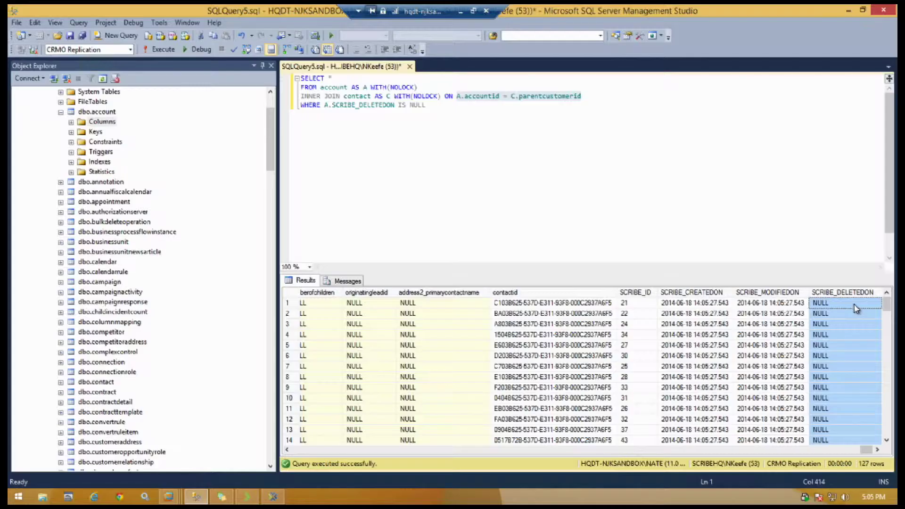
left_click(850, 312)
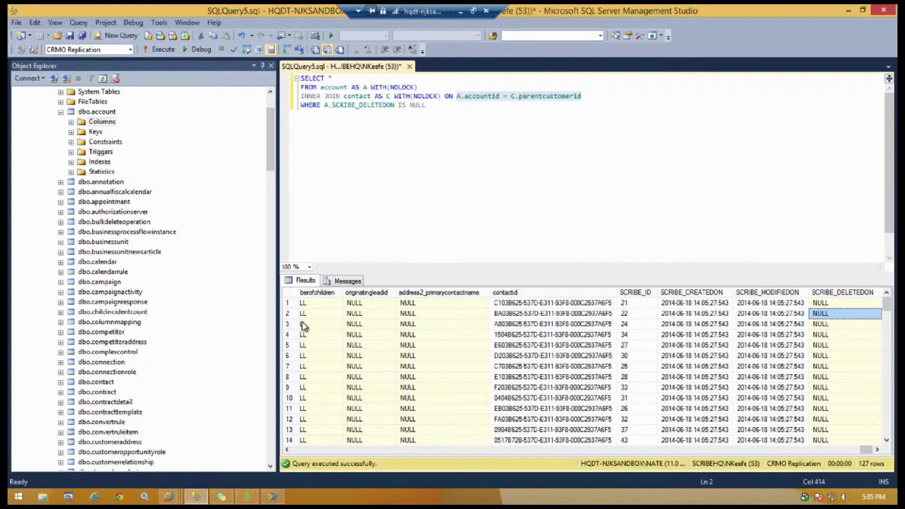
left_click(287, 313)
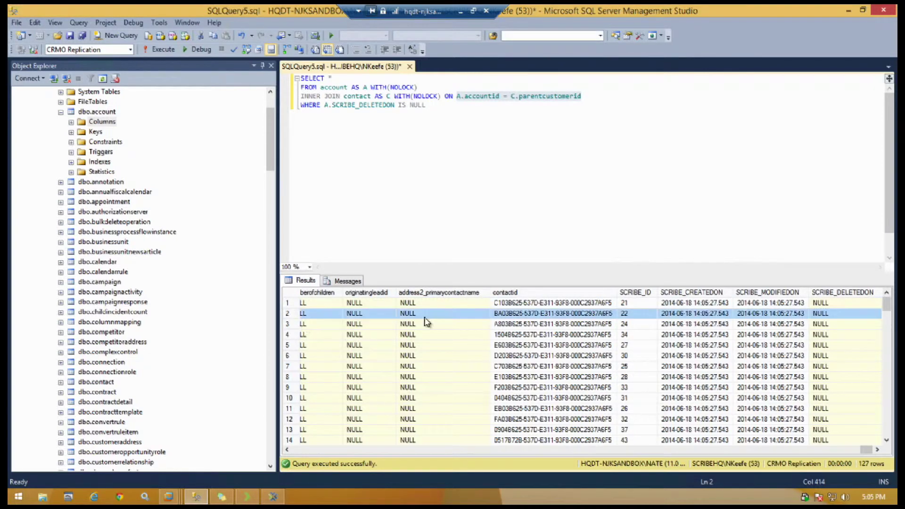
left_click(826, 315)
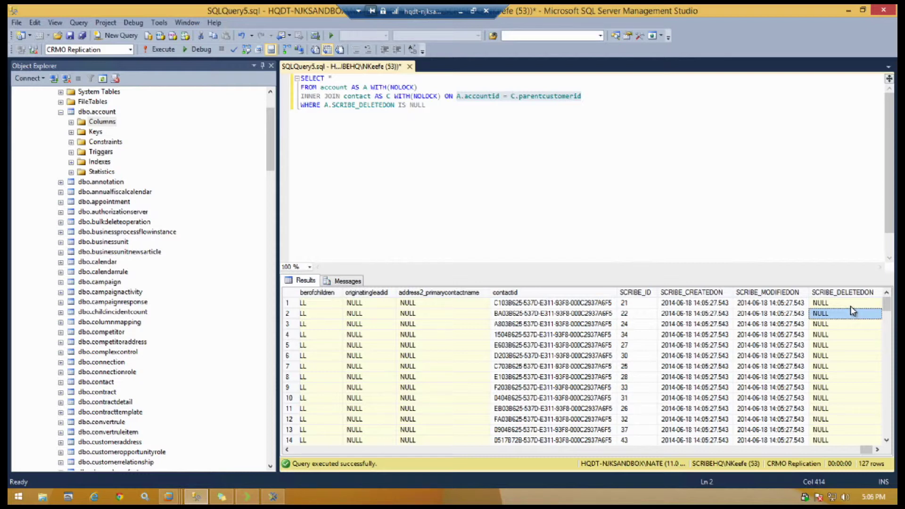
left_click(629, 192)
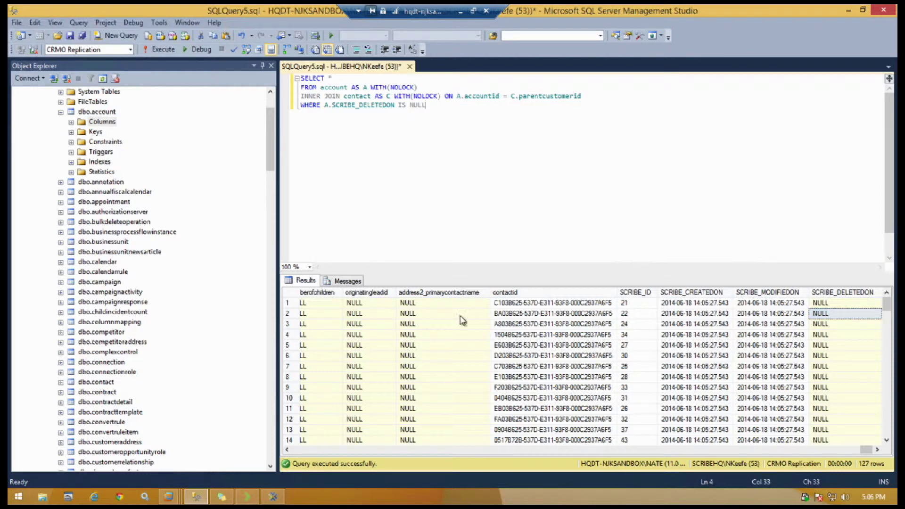
left_click(460, 11)
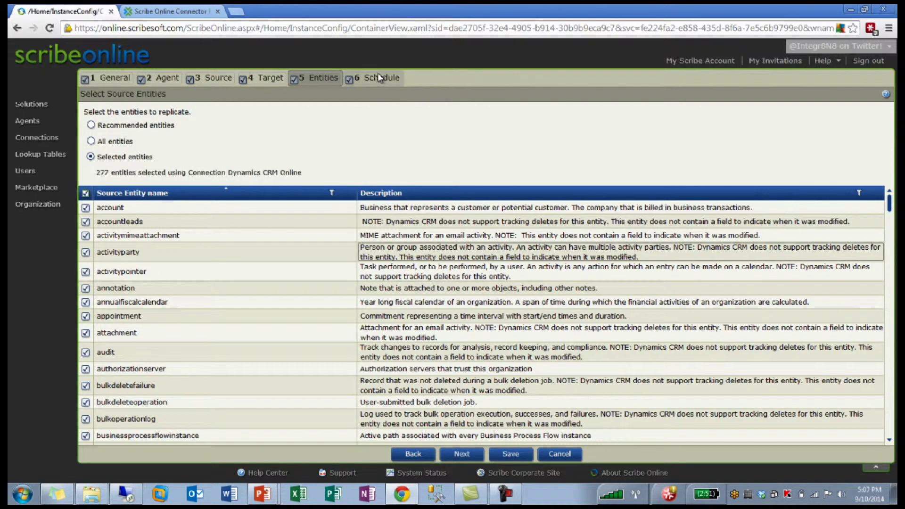
Advance the solution to the Schedule step, set to On Demand in Eastern Time (US & Canada).
left_click(379, 77)
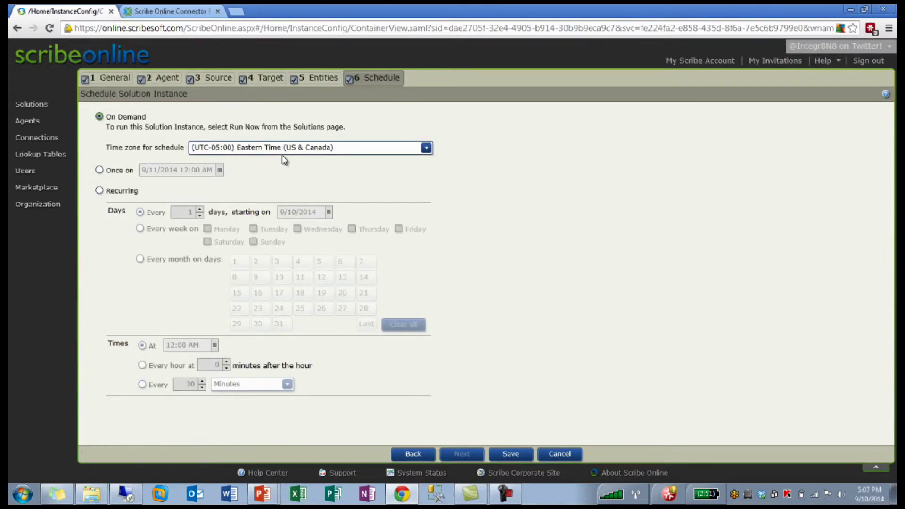
Bring up the PowerPoint slide show's Tips & Tricks slide on splitting entities across RS solutions.
mouse_move(271, 492)
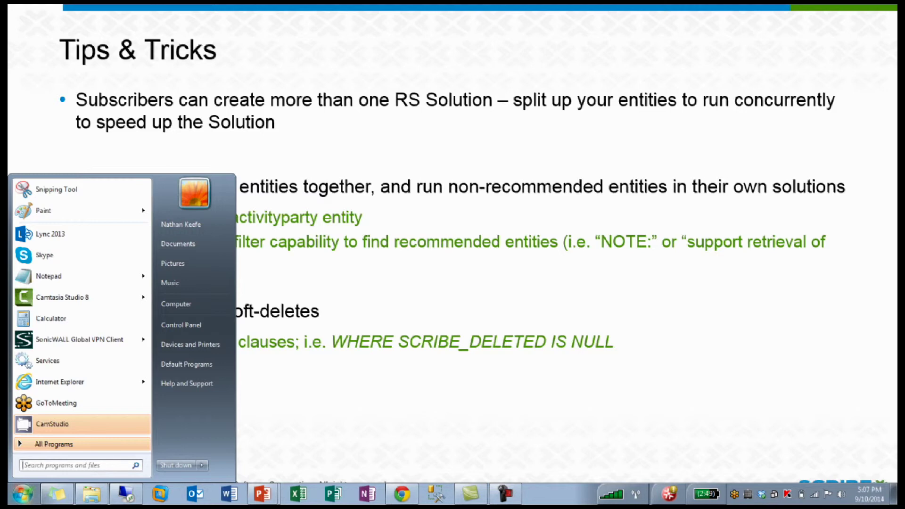
Return to Scribe Online in Chrome and reopen the Entities step, now showing 0 entities selected.
left_click(403, 491)
left_click(313, 77)
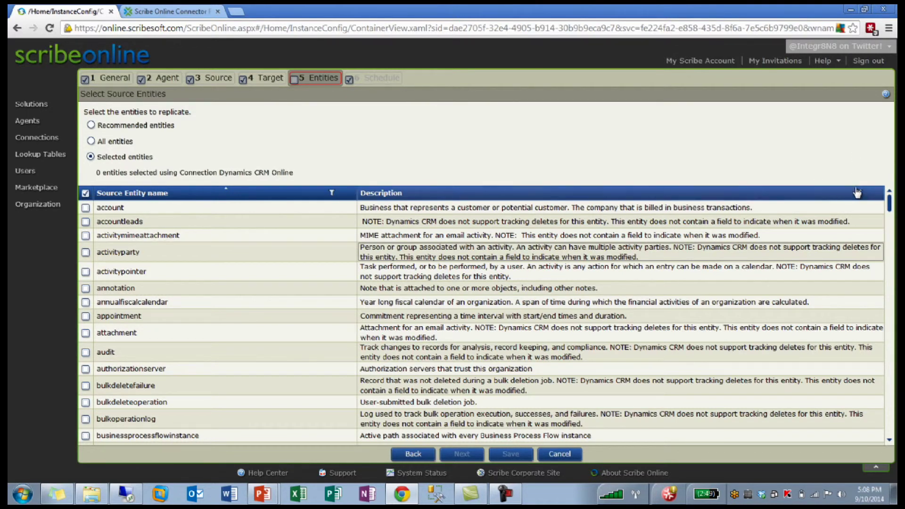
Filter Description to 'Does not contain NOTE:' and select all 191 matching entities.
left_click(859, 193)
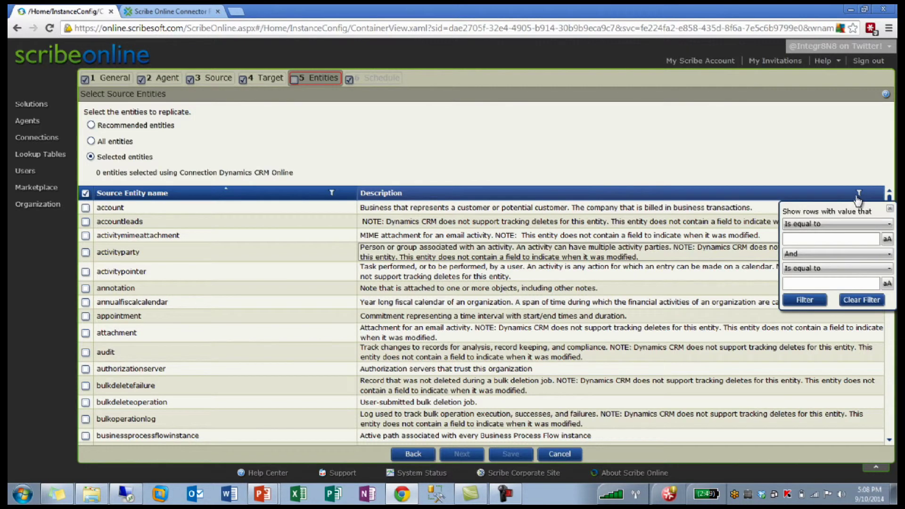
left_click(829, 223)
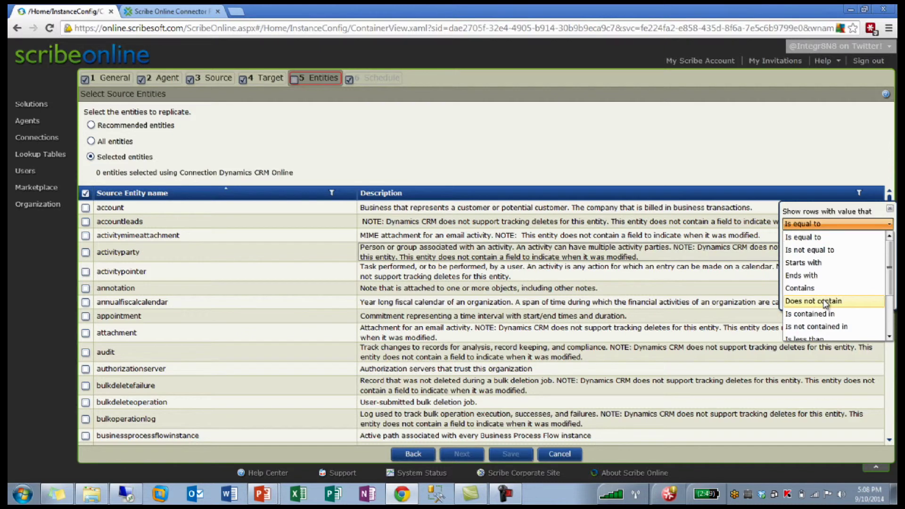
left_click(822, 300)
left_click(813, 240)
type("NOTE:")
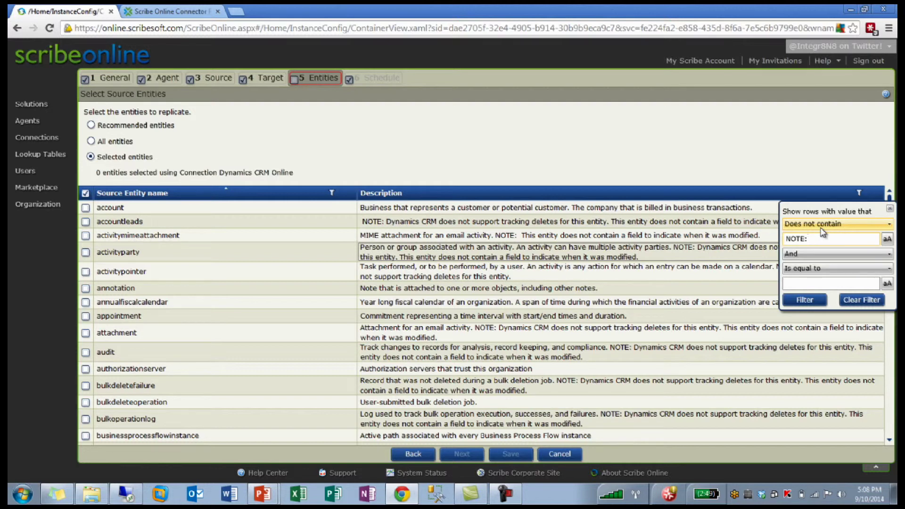
key("Return")
left_click(489, 291)
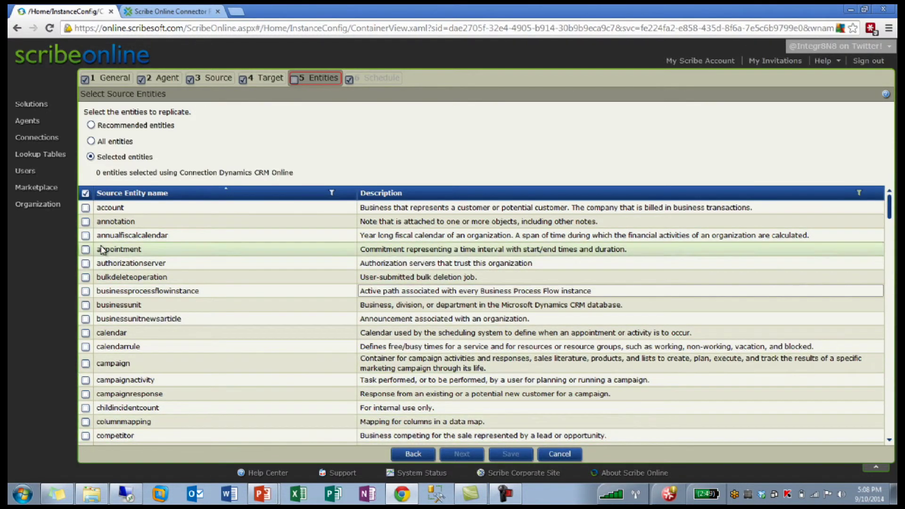
left_click(85, 193)
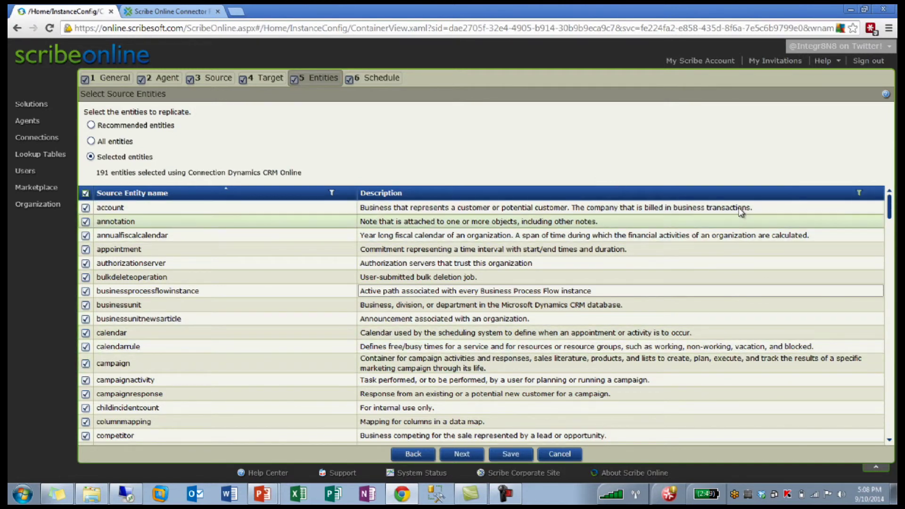
Clear the Description filter so the full entity list shows again.
left_click(859, 193)
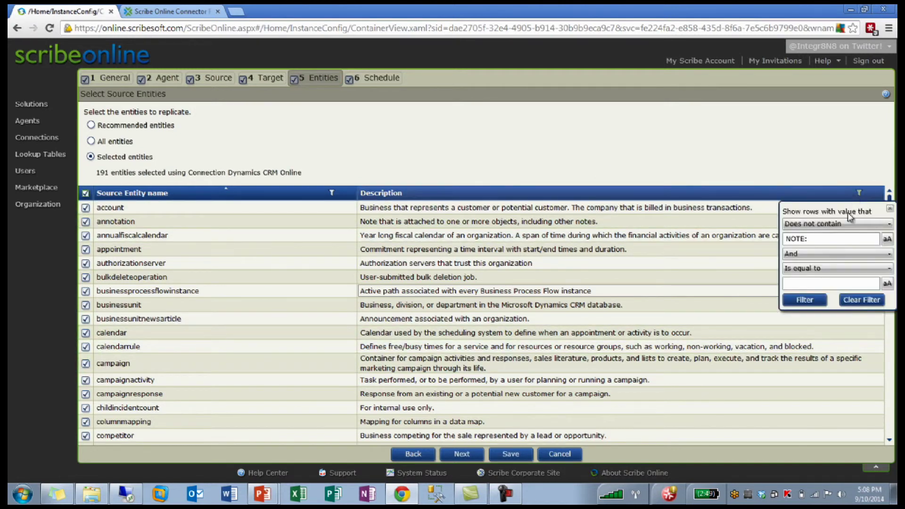
left_click(866, 301)
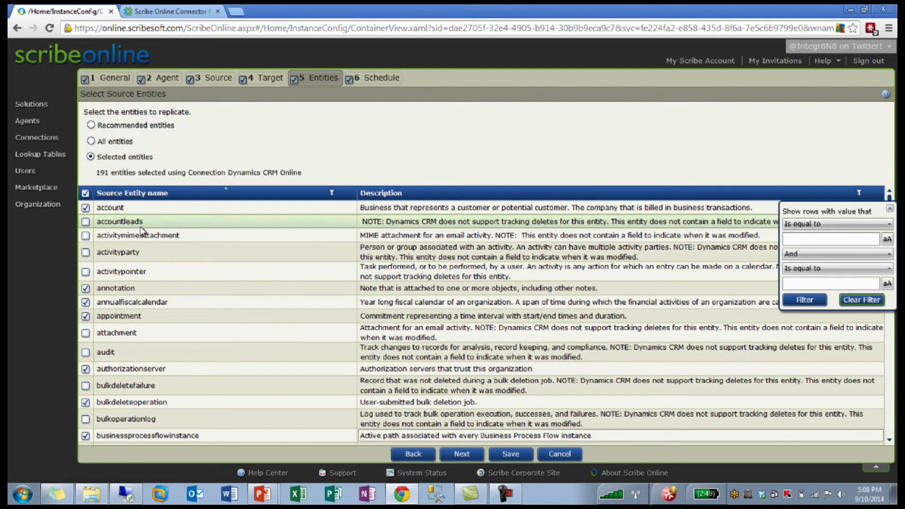
left_click(363, 256)
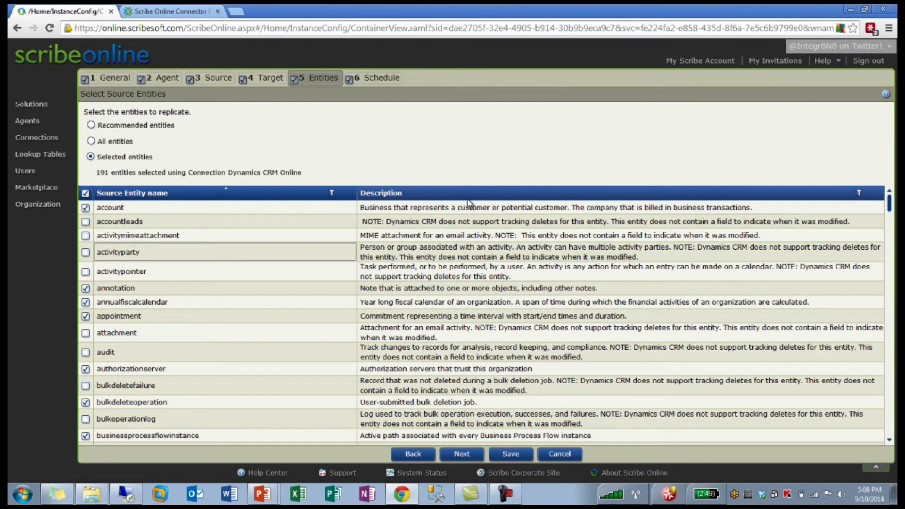